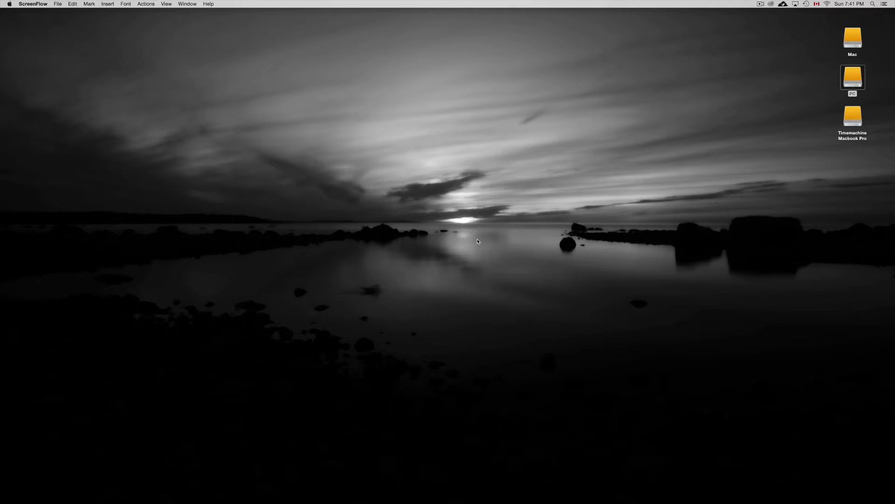
# - Open a Finder window from the Dock, reposition it, and step back through recent folders to Downloads
pyautogui.moveTo(564, 502)
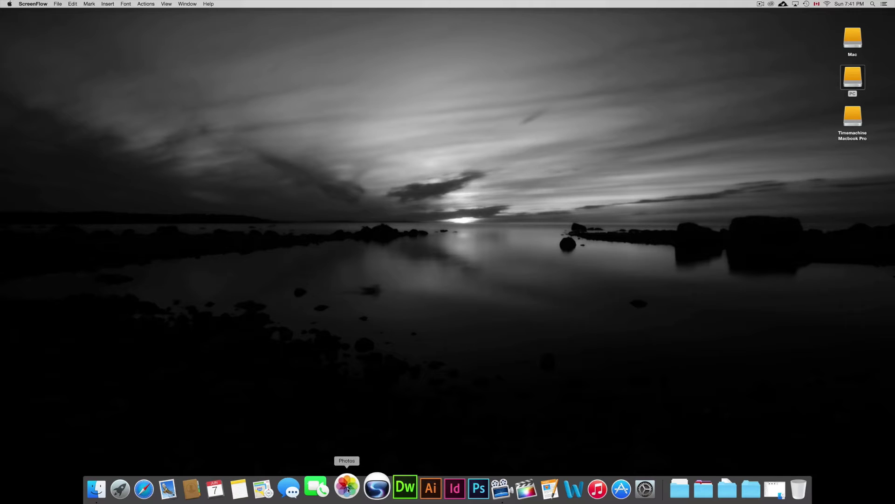
pyautogui.click(106, 489)
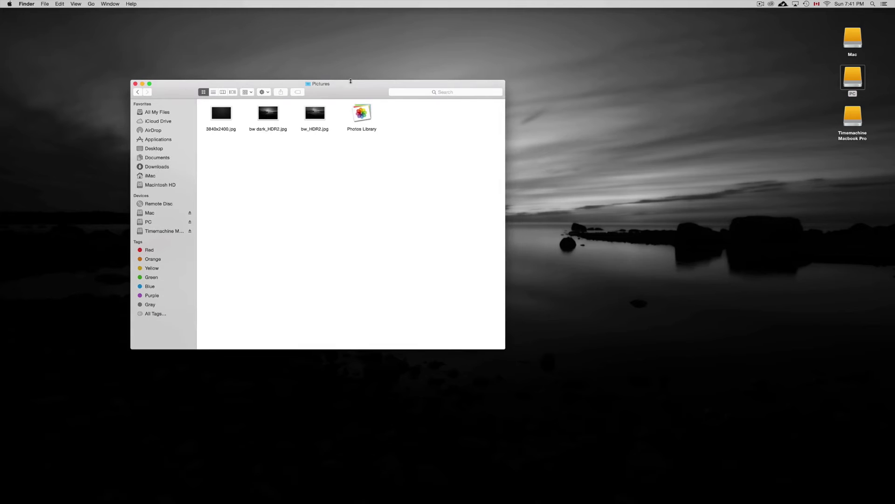
pyautogui.moveTo(351, 82); pyautogui.dragTo(437, 117)
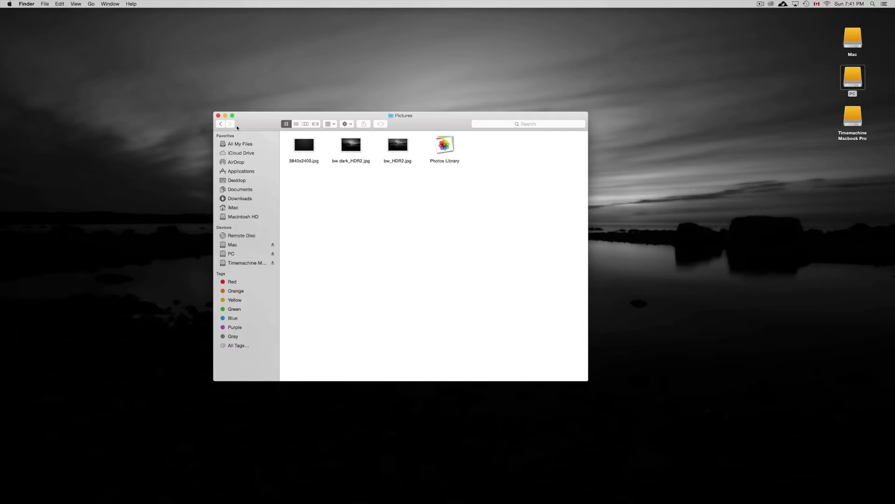
pyautogui.click(222, 125)
pyautogui.click(222, 125)
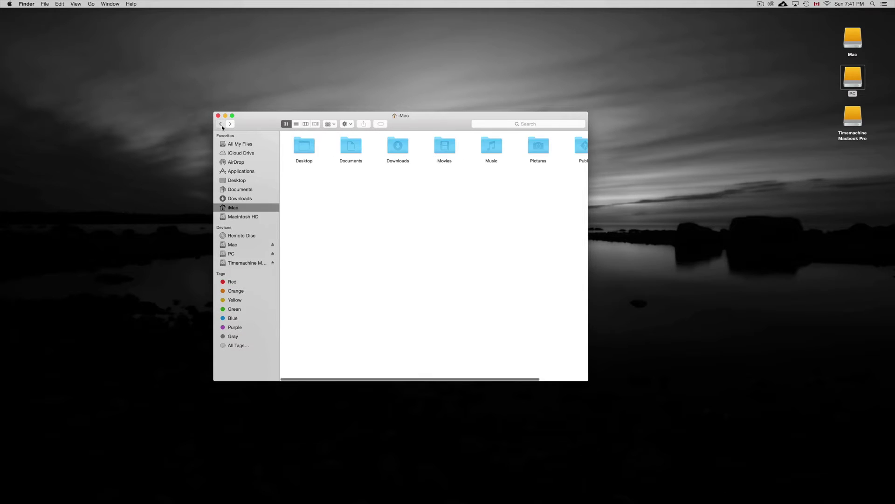
pyautogui.click(222, 125)
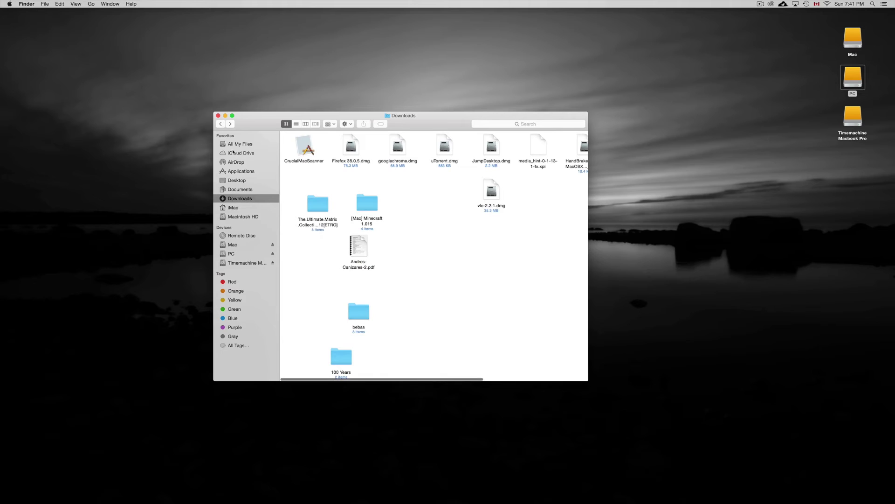
# - Browse Documents, Downloads, iMac and Pictures in an enlarged window, ending on Documents
pyautogui.click(247, 194)
pyautogui.click(241, 198)
pyautogui.click(248, 190)
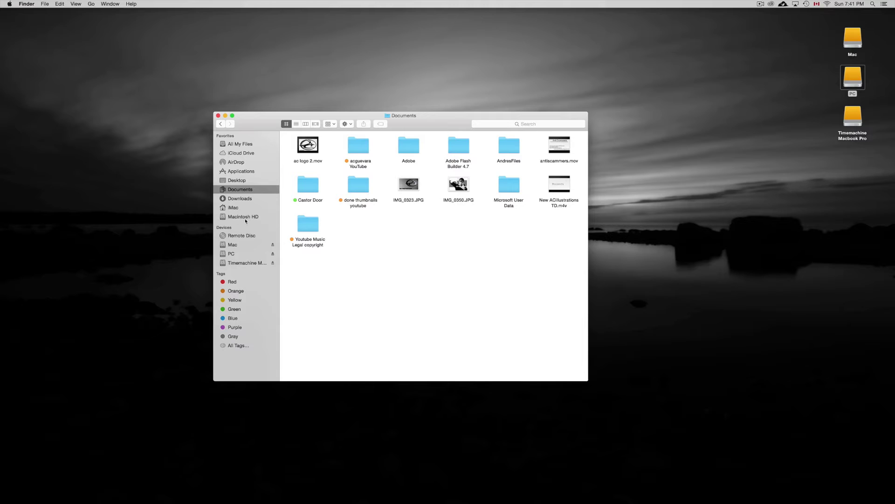
pyautogui.click(235, 208)
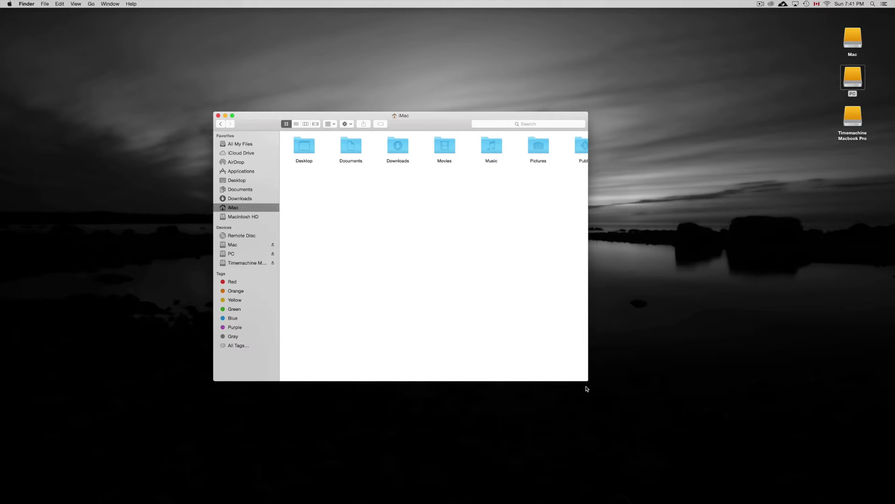
pyautogui.moveTo(588, 379); pyautogui.dragTo(692, 424)
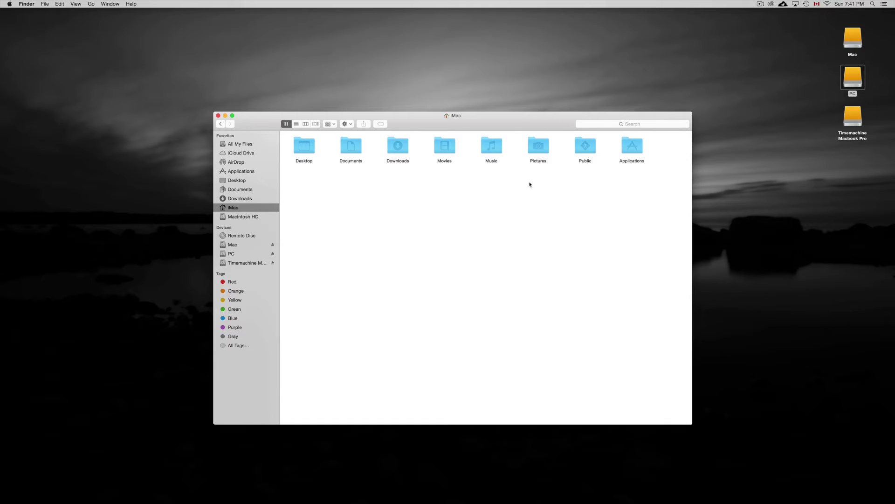
pyautogui.doubleClick(545, 147)
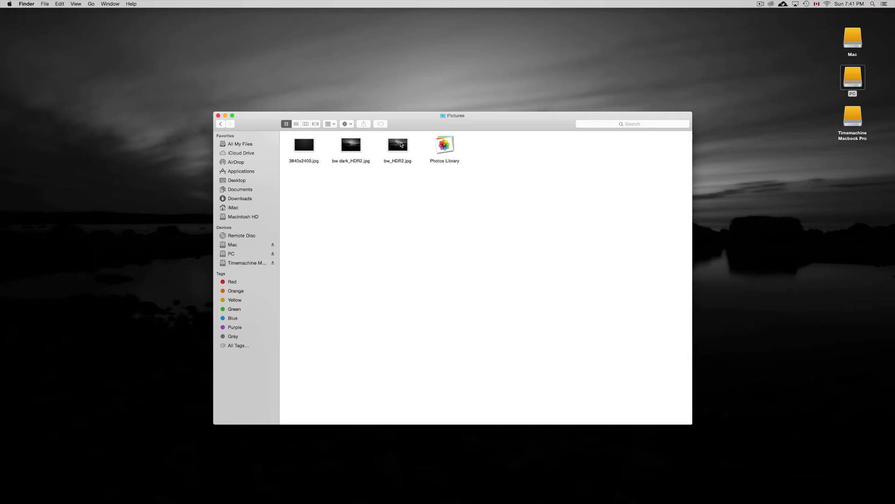
pyautogui.click(239, 209)
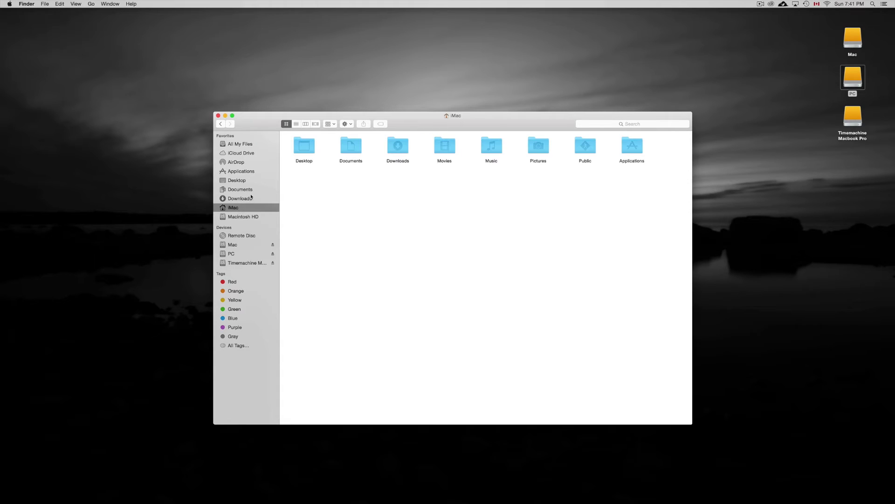
pyautogui.click(247, 190)
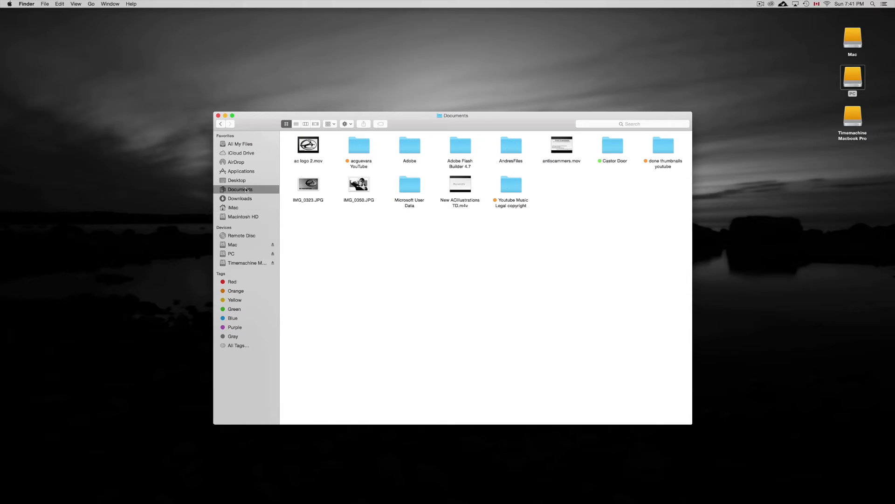
# - Show Documents in its enclosing iMac home folder, clear the selection, and open Pictures
pyautogui.rightClick(246, 191)
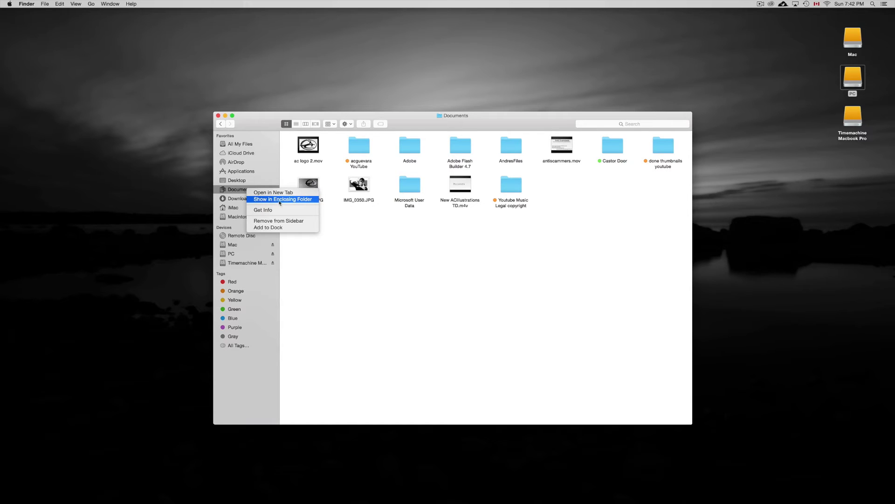
pyautogui.click(299, 201)
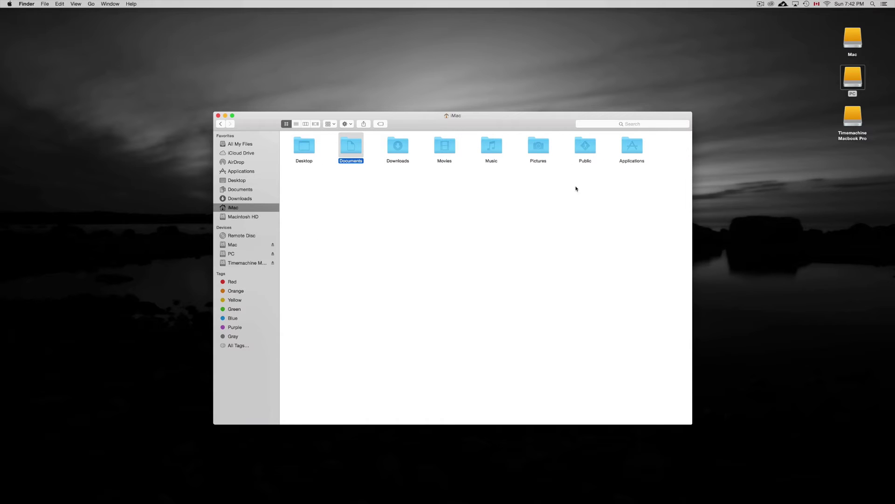
pyautogui.click(567, 185)
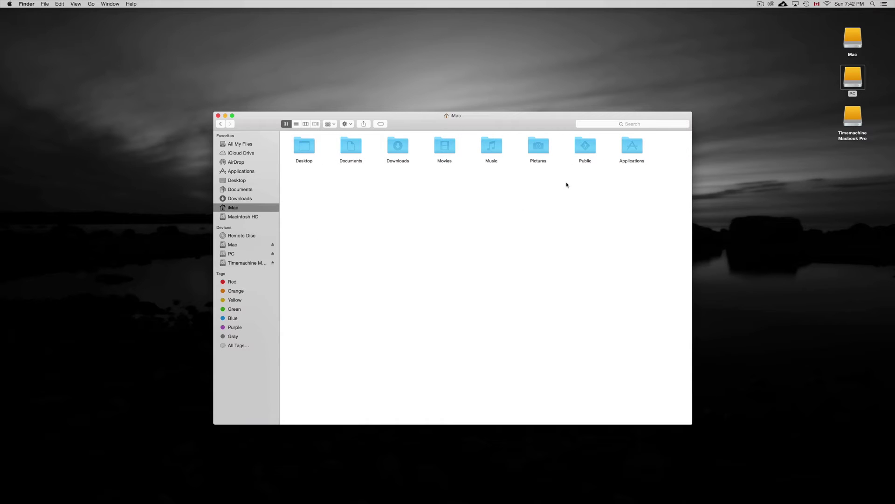
pyautogui.doubleClick(546, 162)
# - Open the PC drive in a second window and arrange it beside the Pictures window
pyautogui.moveTo(503, 124); pyautogui.dragTo(435, 129)
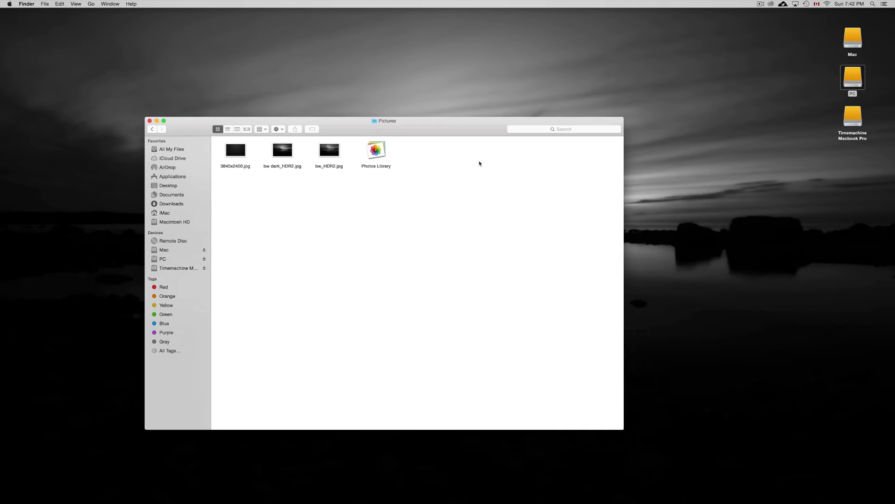
pyautogui.doubleClick(853, 80)
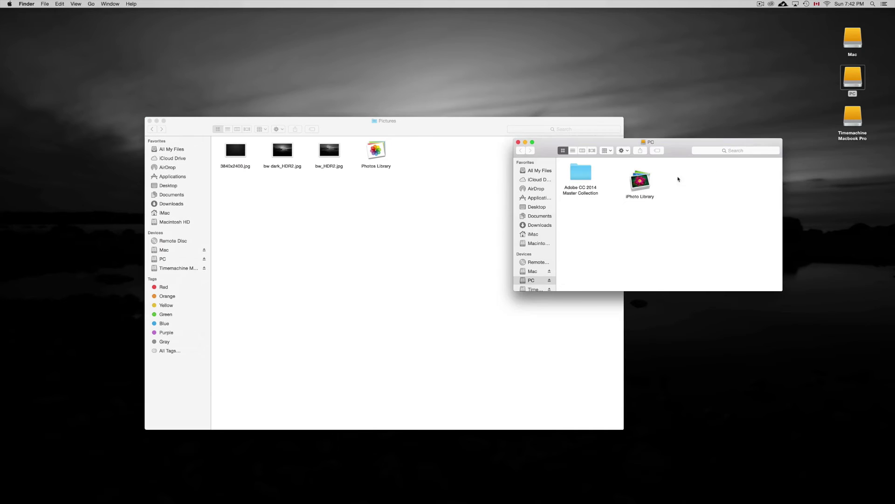
pyautogui.moveTo(681, 146); pyautogui.dragTo(498, 195)
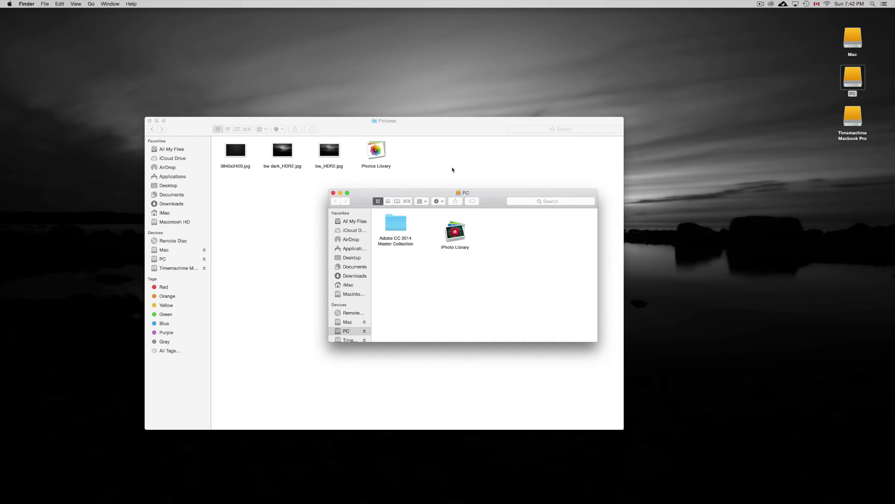
pyautogui.moveTo(481, 196); pyautogui.dragTo(622, 92)
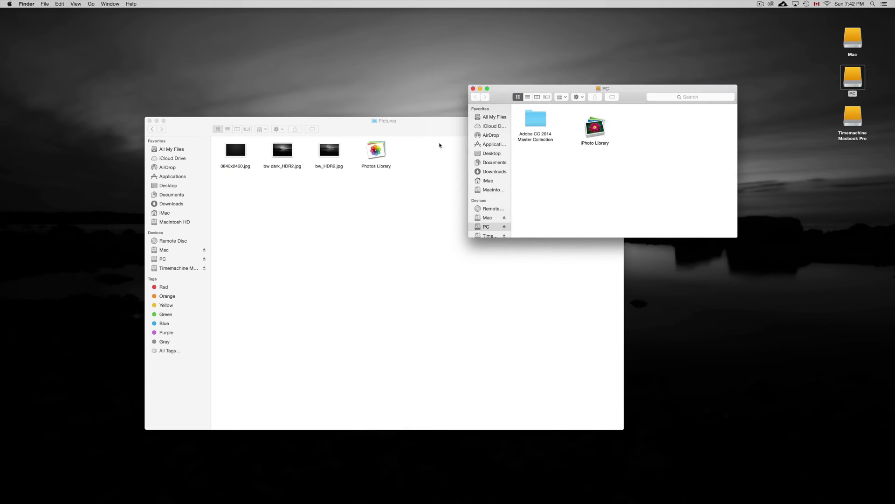
pyautogui.moveTo(440, 133); pyautogui.dragTo(583, 194)
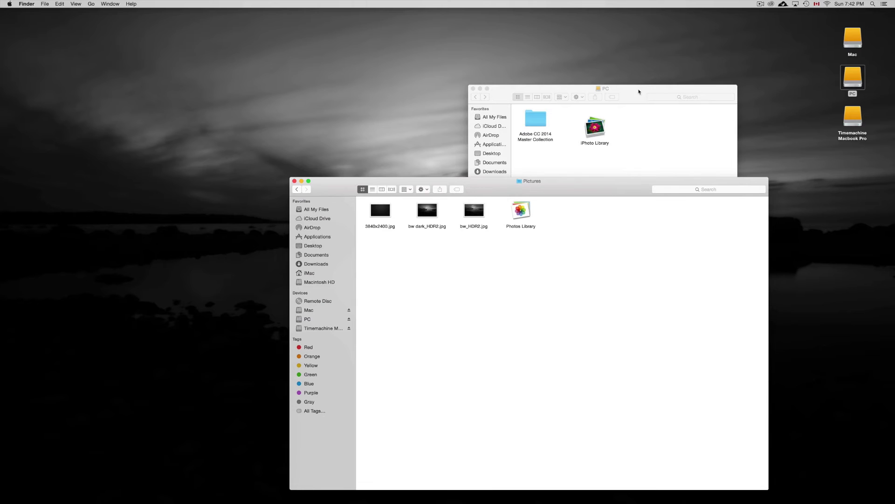
pyautogui.moveTo(639, 92); pyautogui.dragTo(740, 64)
pyautogui.moveTo(544, 198); pyautogui.dragTo(445, 150)
pyautogui.moveTo(706, 75); pyautogui.dragTo(635, 129)
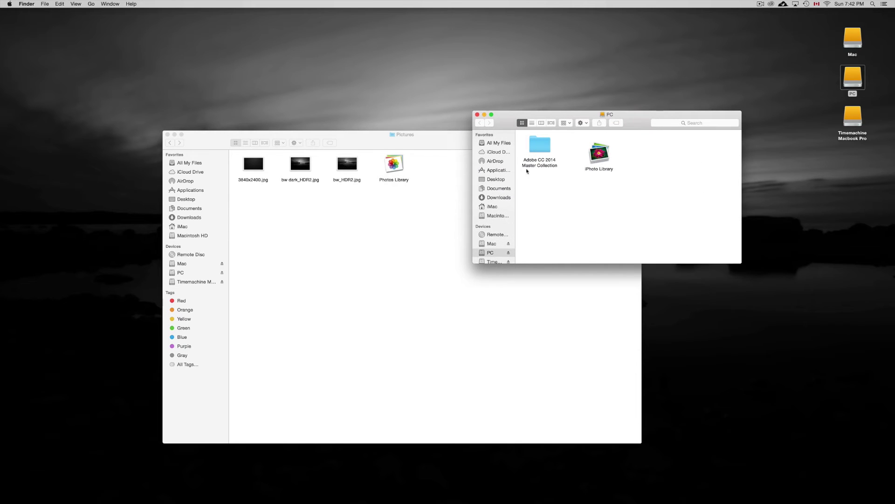
pyautogui.click(445, 152)
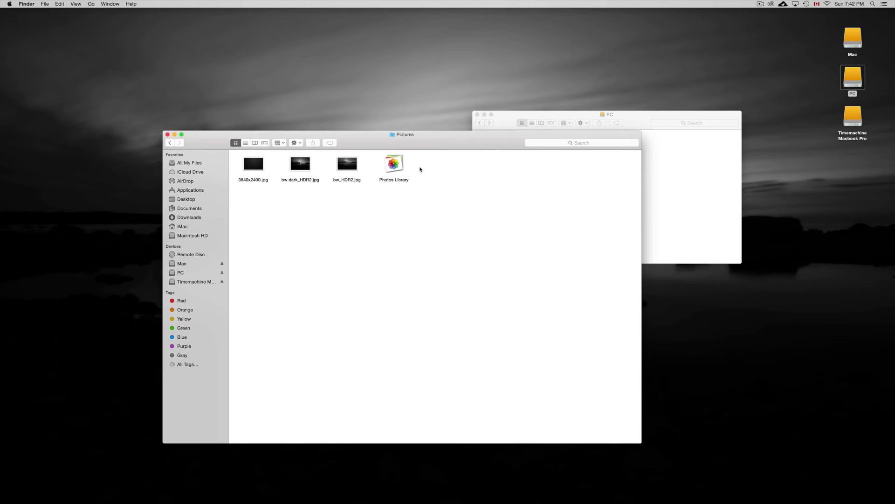
pyautogui.click(676, 186)
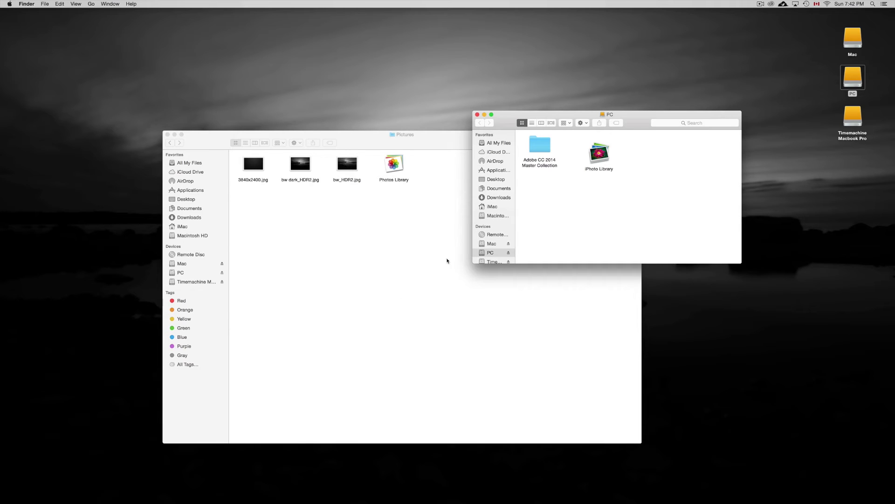
pyautogui.moveTo(630, 126); pyautogui.dragTo(643, 145)
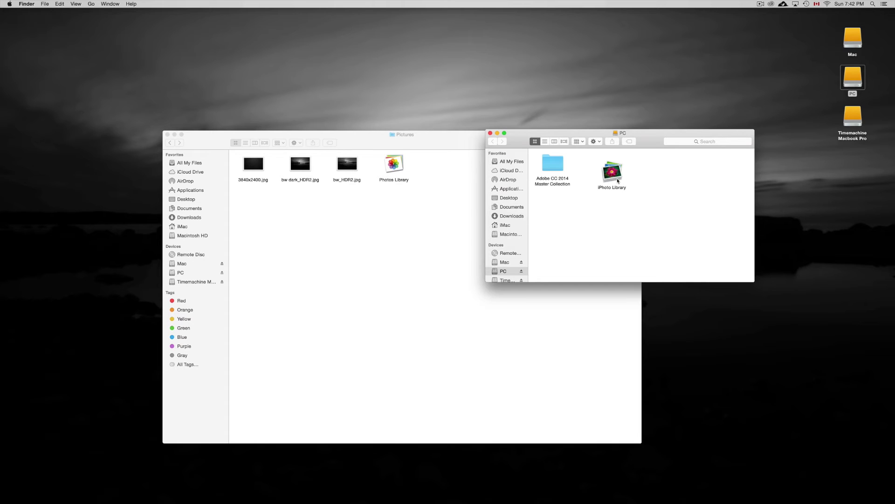
pyautogui.moveTo(618, 179); pyautogui.dragTo(635, 193)
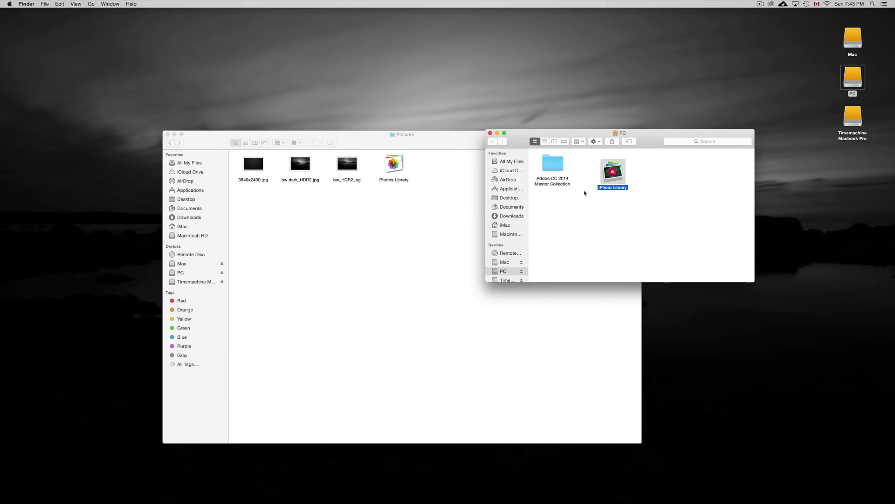
pyautogui.click(447, 162)
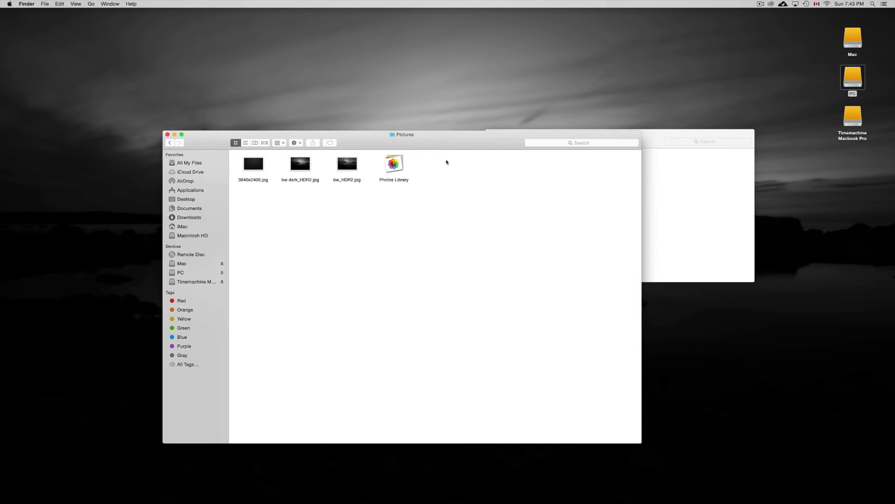
pyautogui.moveTo(457, 146); pyautogui.dragTo(480, 178)
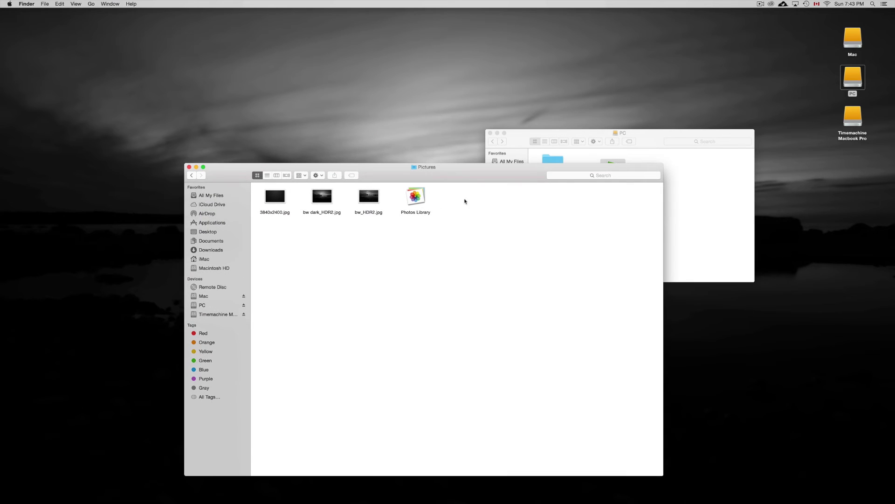
pyautogui.moveTo(485, 176); pyautogui.dragTo(481, 154)
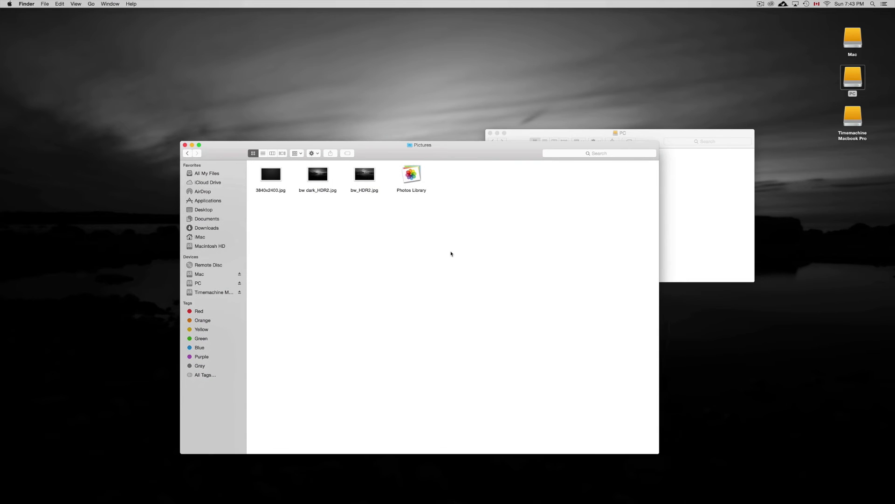
pyautogui.click(185, 145)
# - Close the Pictures window so only the PC drive window with iPhoto Library remains
pyautogui.moveTo(454, 503)
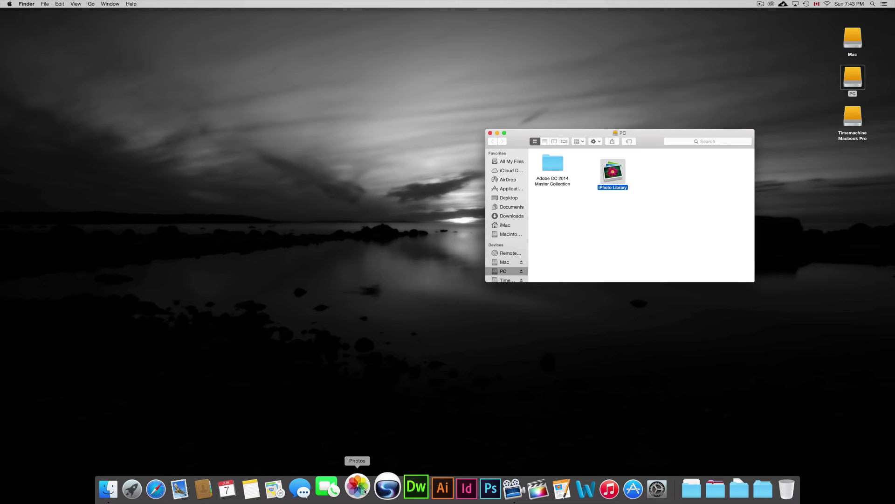
# - Launch Photos with Choose Library, move the dialog, and select Photos Library (System Photo Library)
pyautogui.keyDown('alt'); pyautogui.click(365, 489); pyautogui.keyUp('alt')
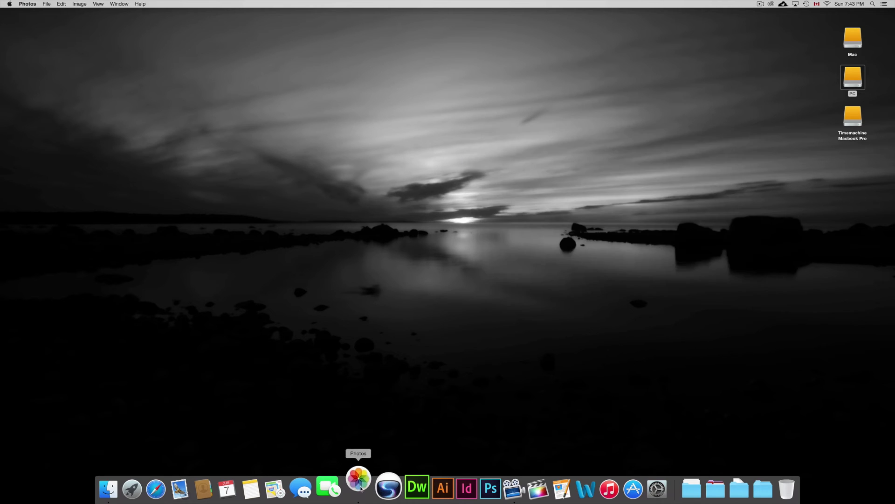
pyautogui.moveTo(501, 110); pyautogui.dragTo(524, 194)
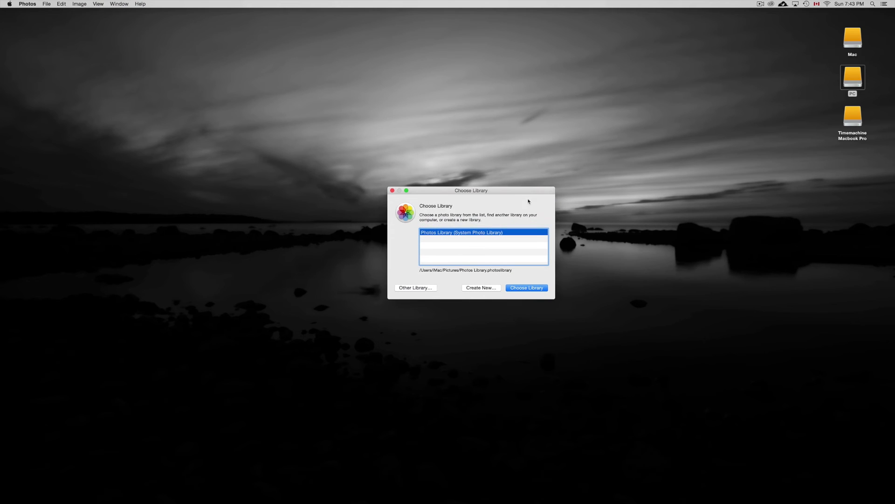
pyautogui.click(438, 240)
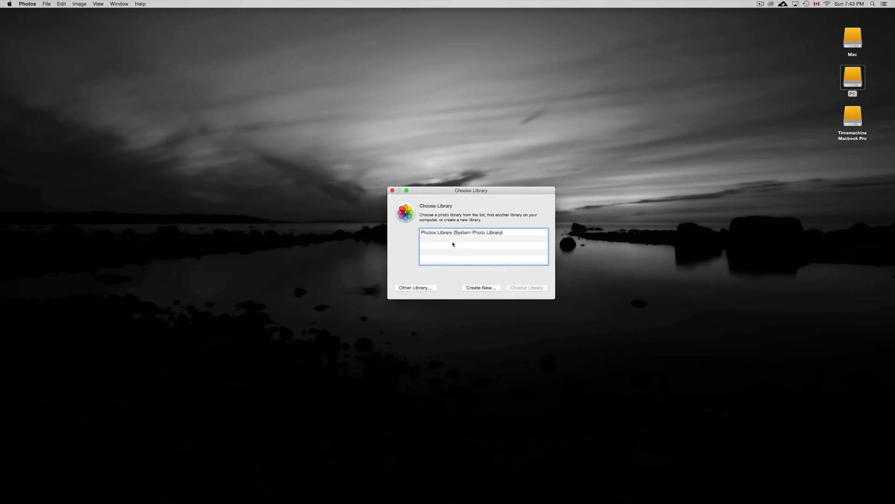
pyautogui.click(488, 233)
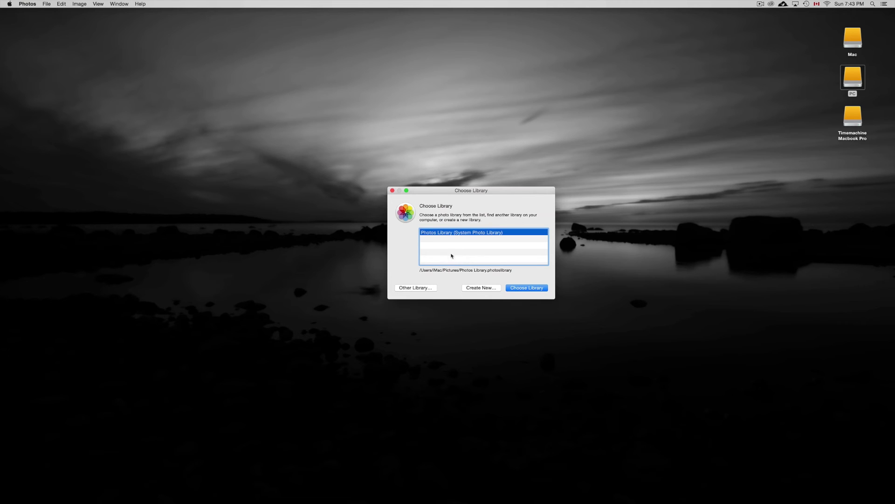
# - Browse via Other Library… to the PC drive, pick iPhoto Library, then back out unadded
pyautogui.click(413, 288)
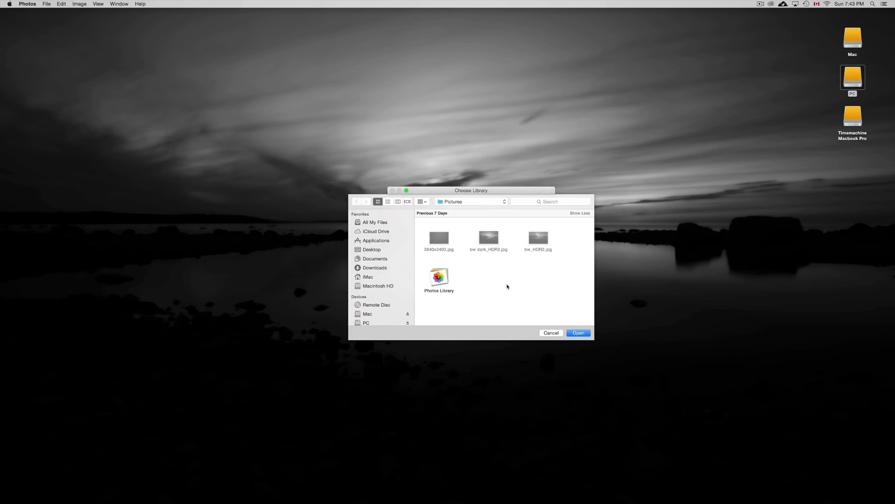
pyautogui.scroll(-3, 368, 289)
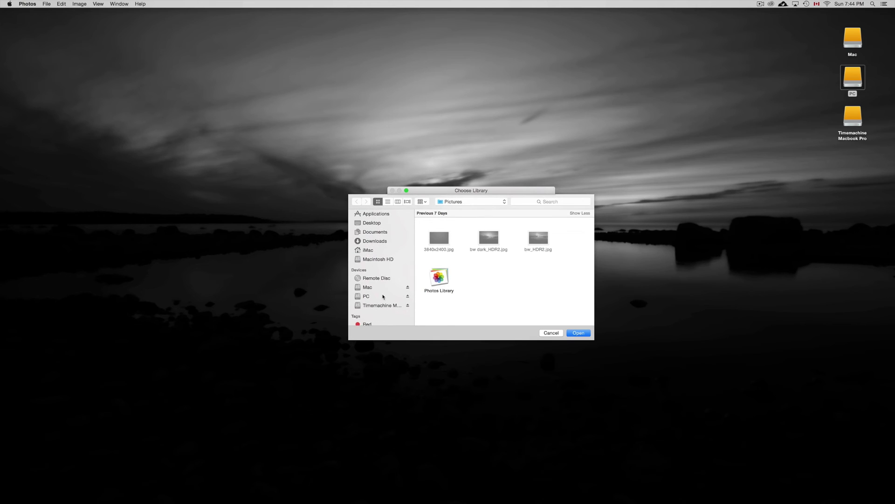
pyautogui.click(383, 296)
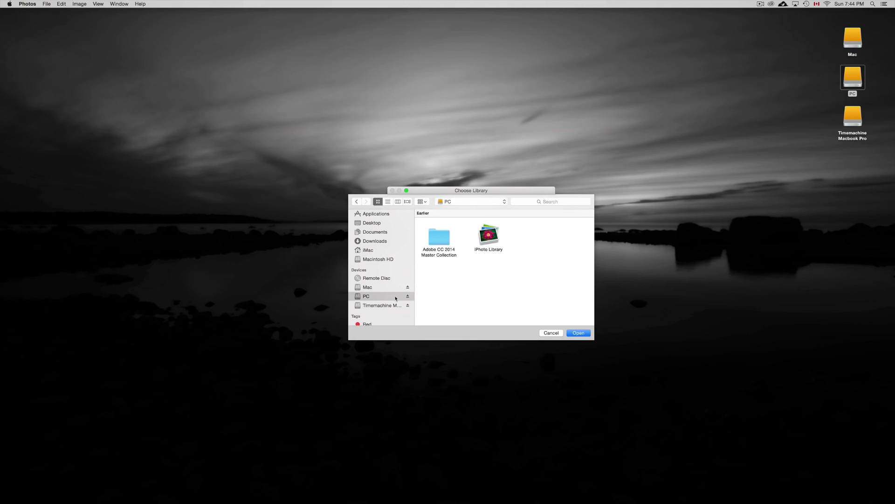
pyautogui.scroll(-1, 366, 297)
pyautogui.click(499, 247)
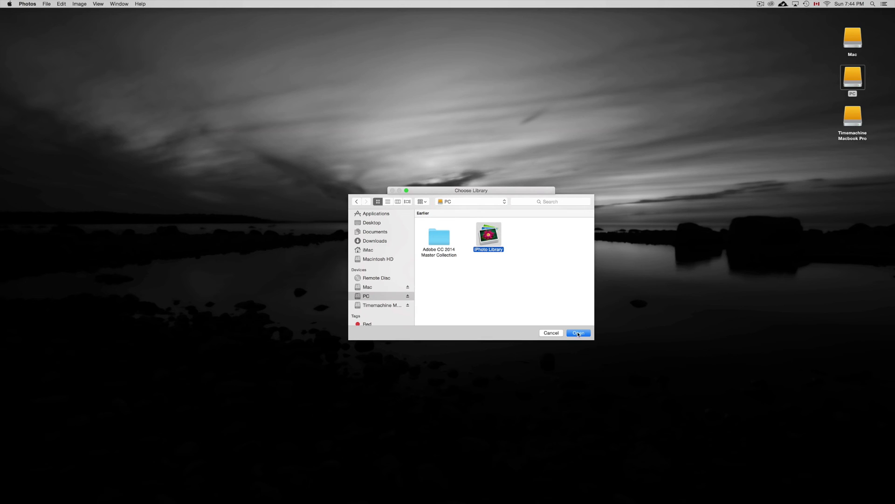
pyautogui.click(550, 332)
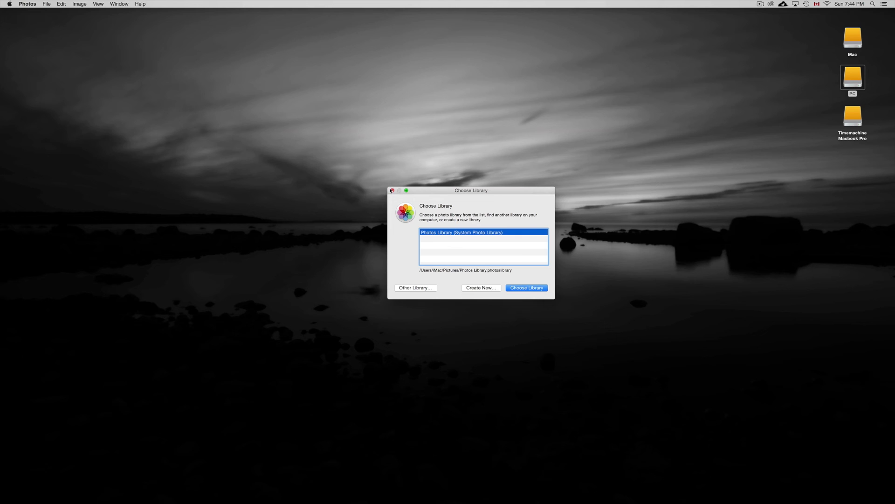
# - Close the Choose Library dialog, quitting Photos without opening iPhoto Library
pyautogui.click(393, 190)
pyautogui.moveTo(397, 501)
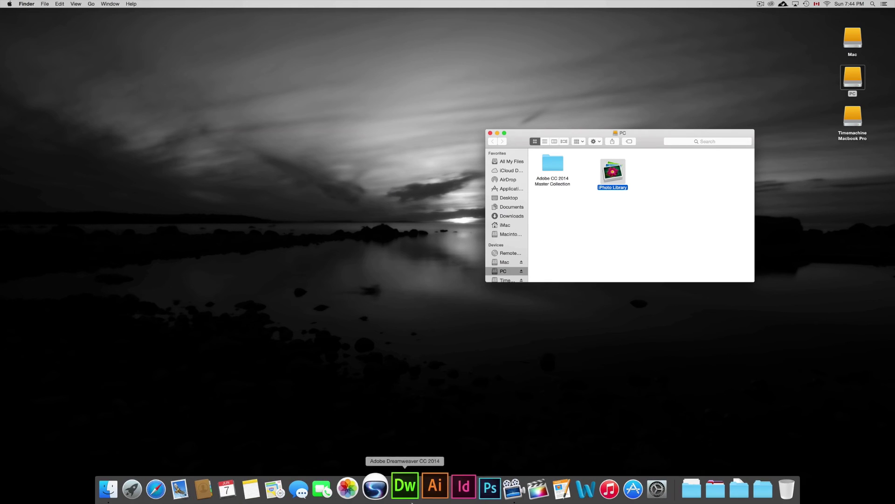